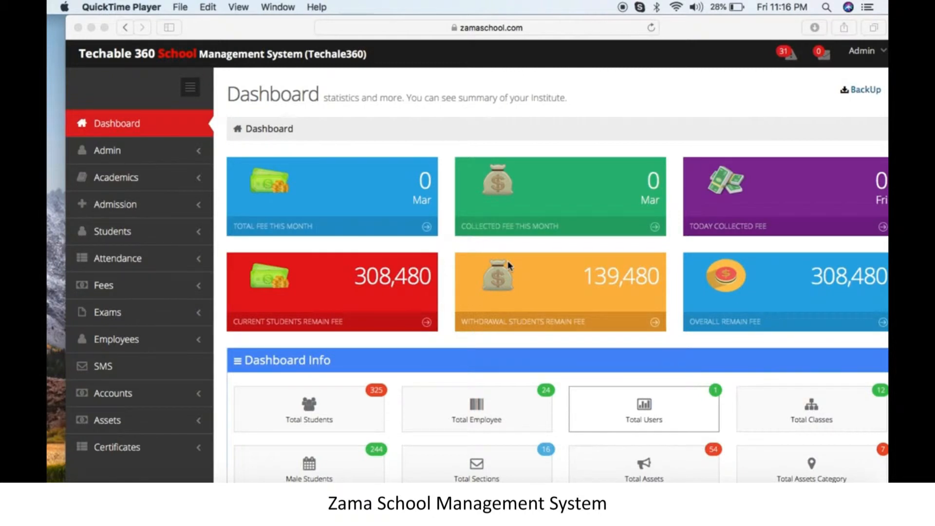
- Bring the browser showing the Techable 360 fee and student summary dashboard to the front
click(181, 156)
- Start a new role under Admin > Roles named 'Exam Module', described 'only will deal exam related stuff'
click(181, 156)
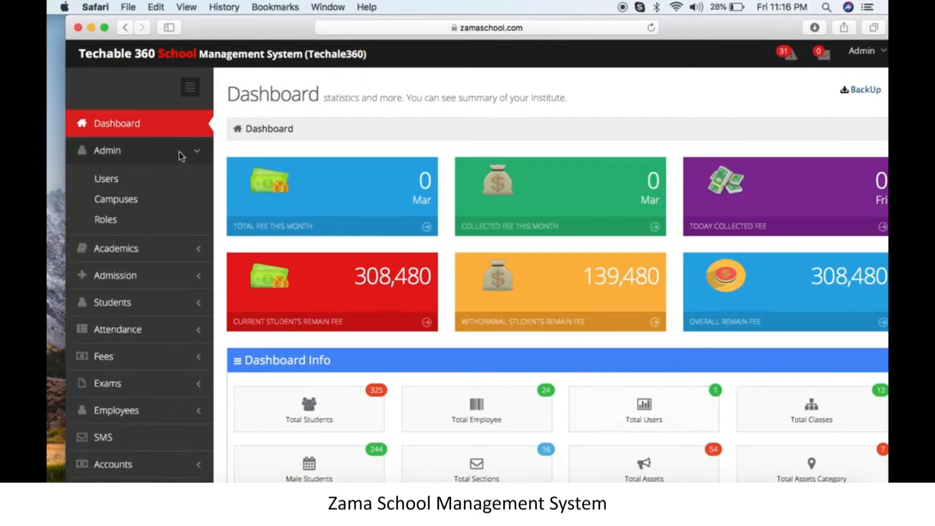
click(136, 226)
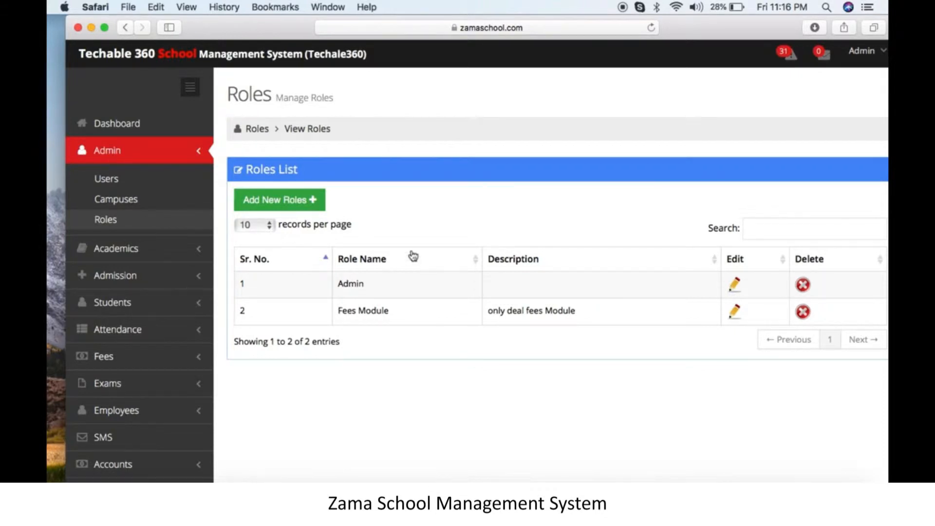
click(299, 210)
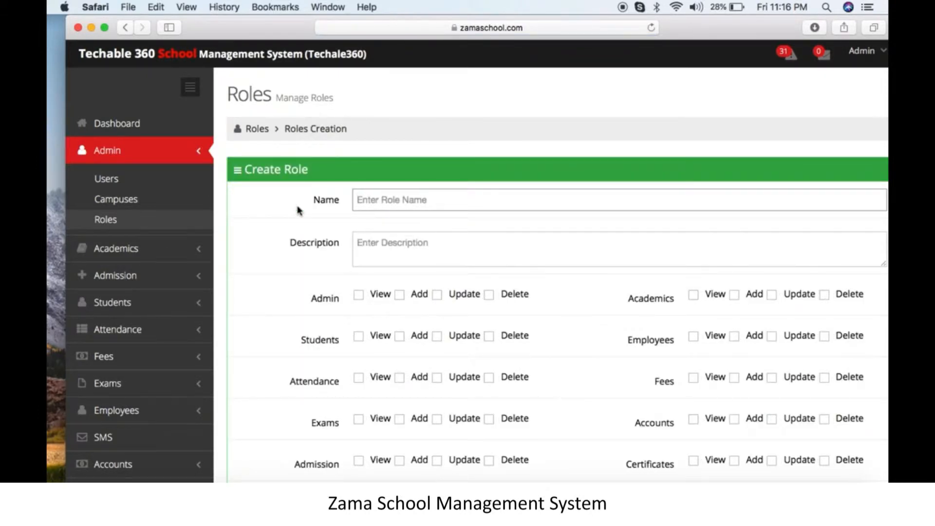
text(E)
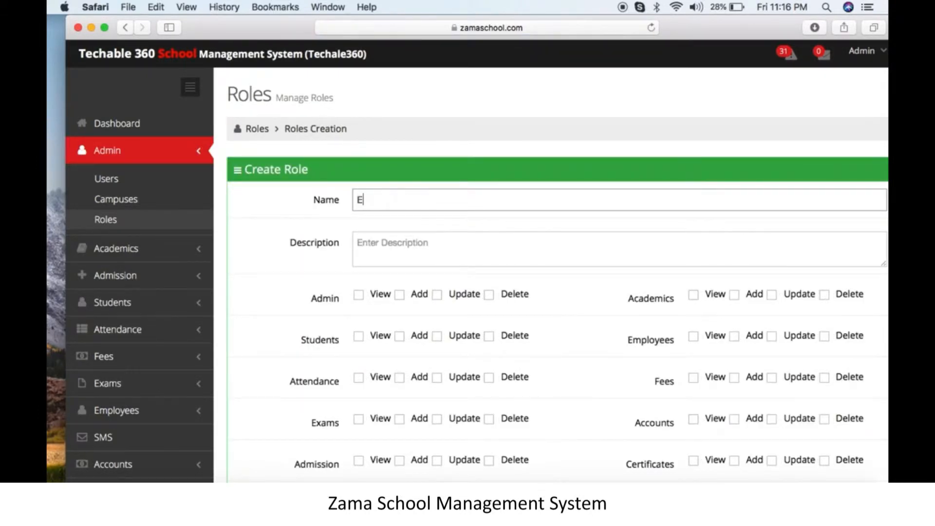
text(xam Module)
click(367, 247)
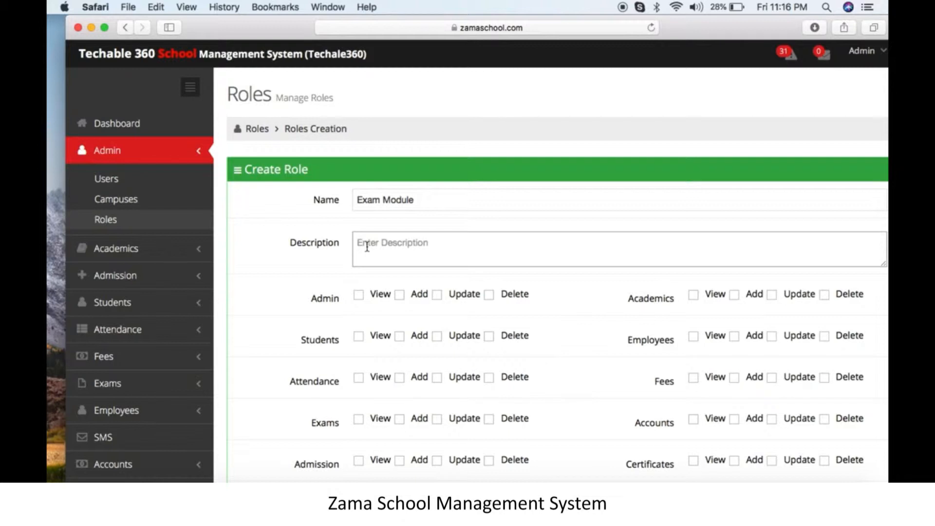
text(only will deal exam related stuff)
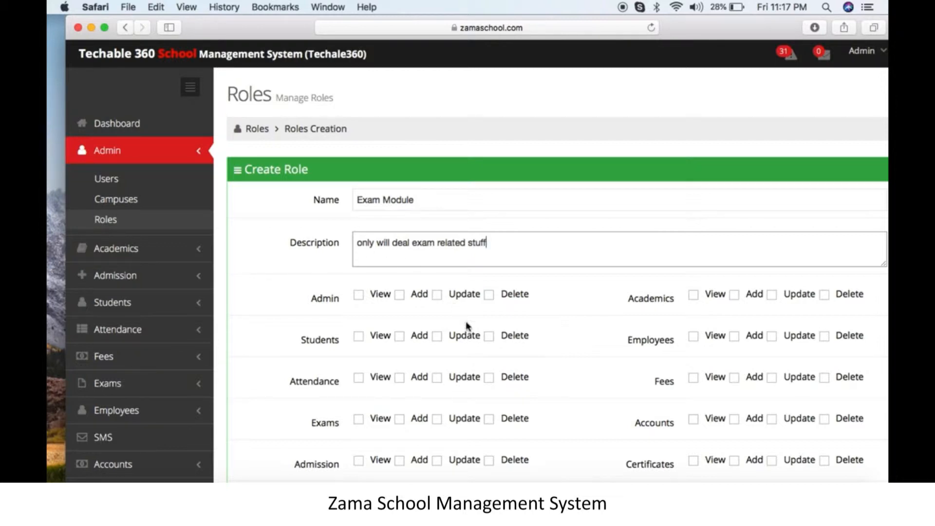
scroll(587, 356, down, 5)
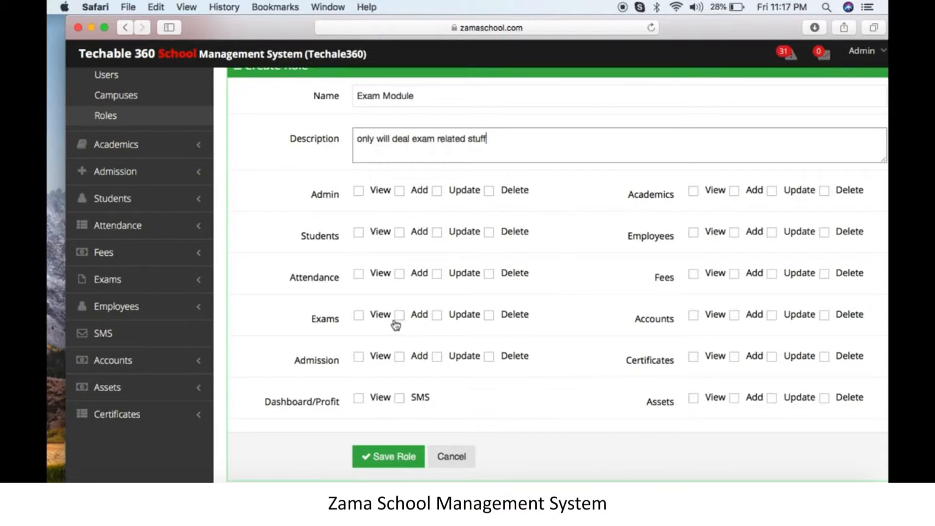
- Grant the role View, Add, Update and Delete on Exams, save it, then go to Users
click(361, 316)
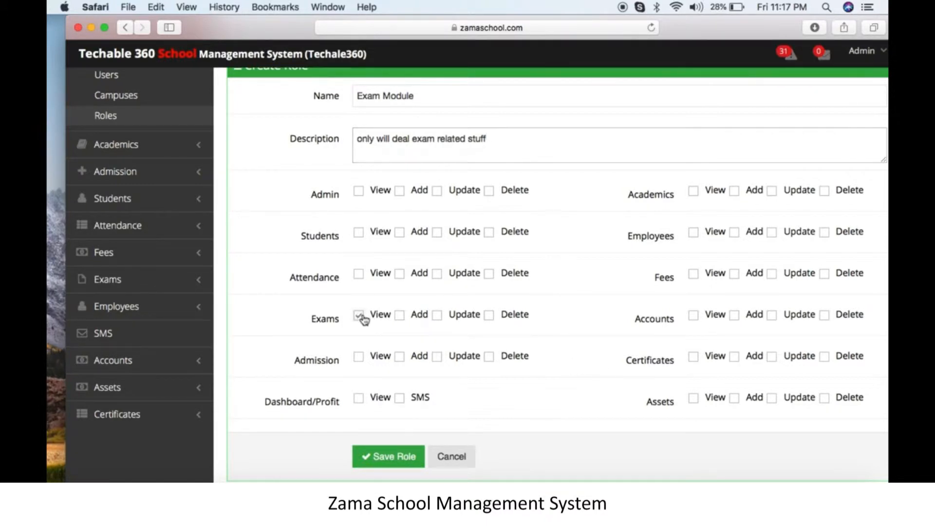
click(400, 315)
click(438, 316)
click(489, 316)
click(399, 460)
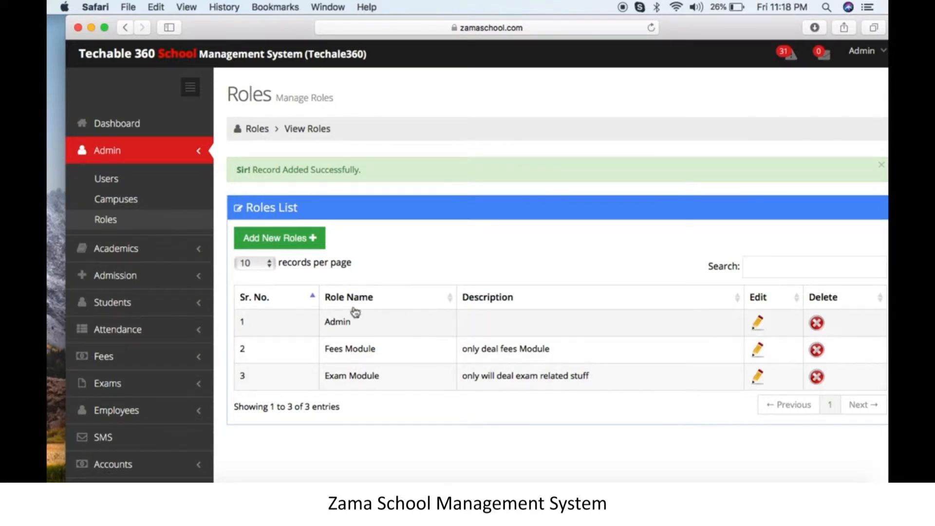
click(166, 186)
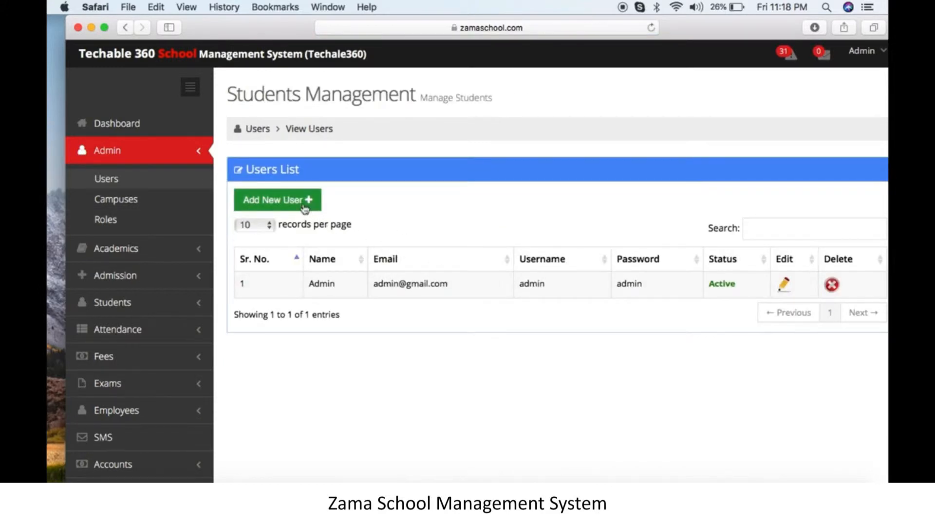
- Start a new user and fill in the person's name, e-mail, matching username and a password
click(303, 207)
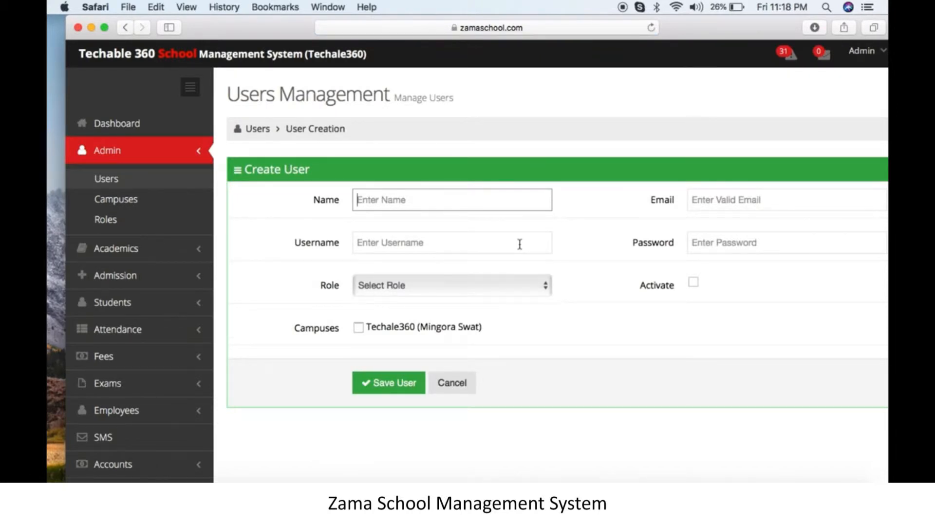
text(fazal)
key(Tab)
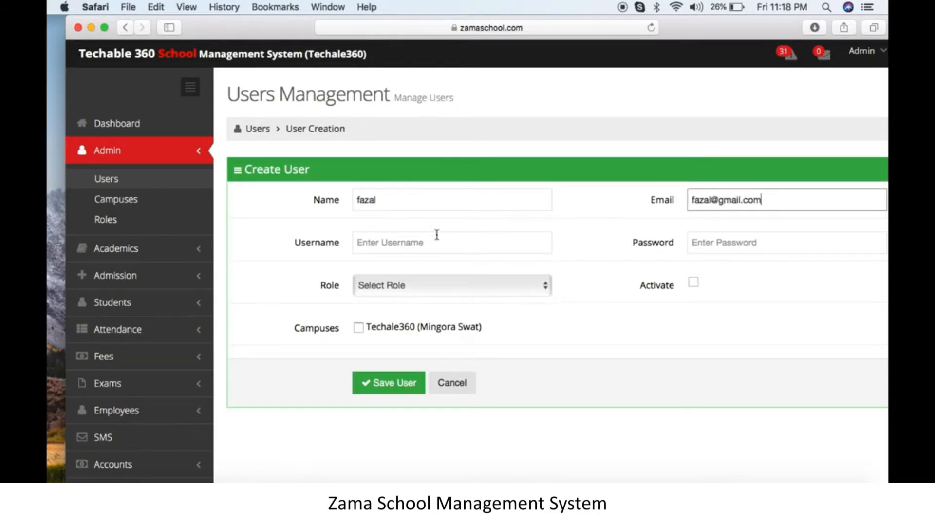
click(437, 240)
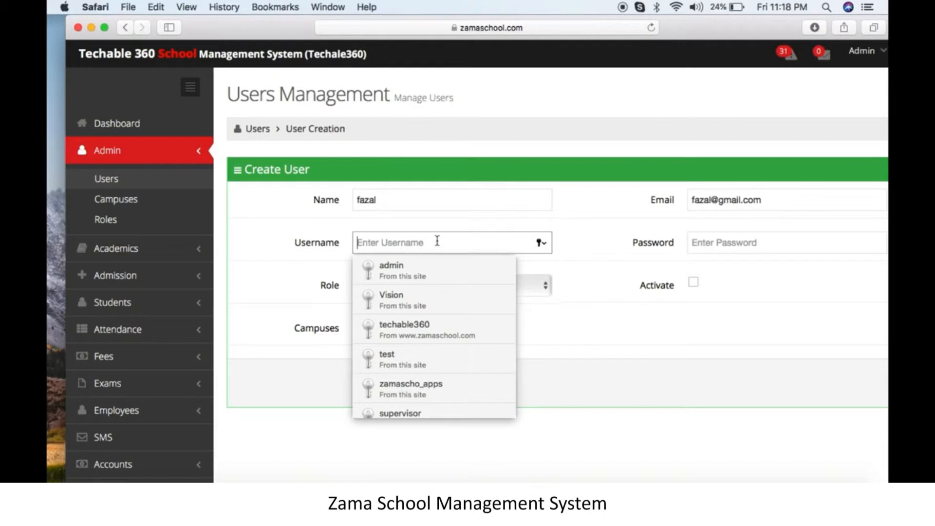
text(f)
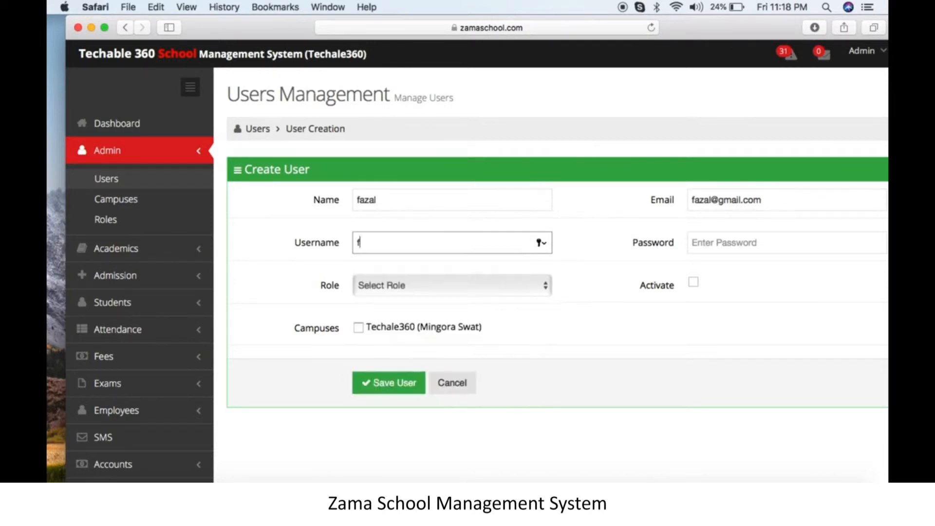
text(azal)
click(719, 240)
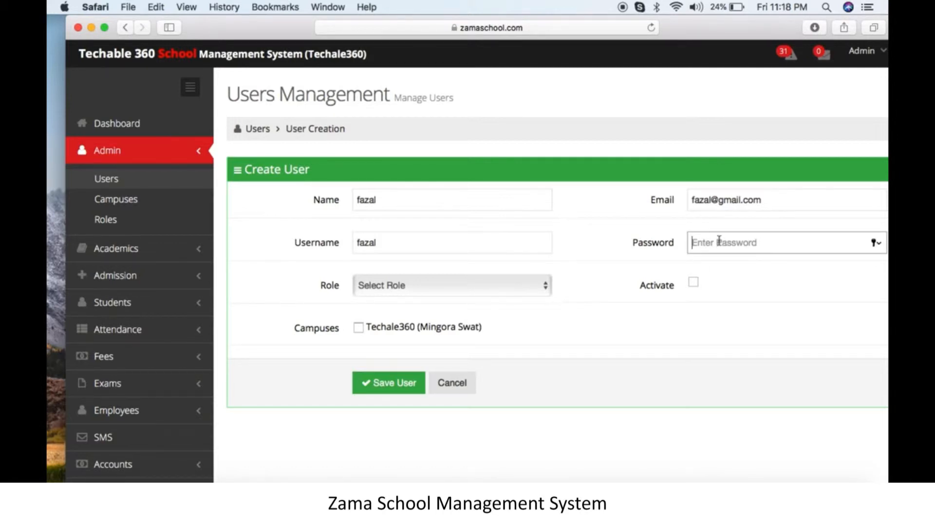
text(12345)
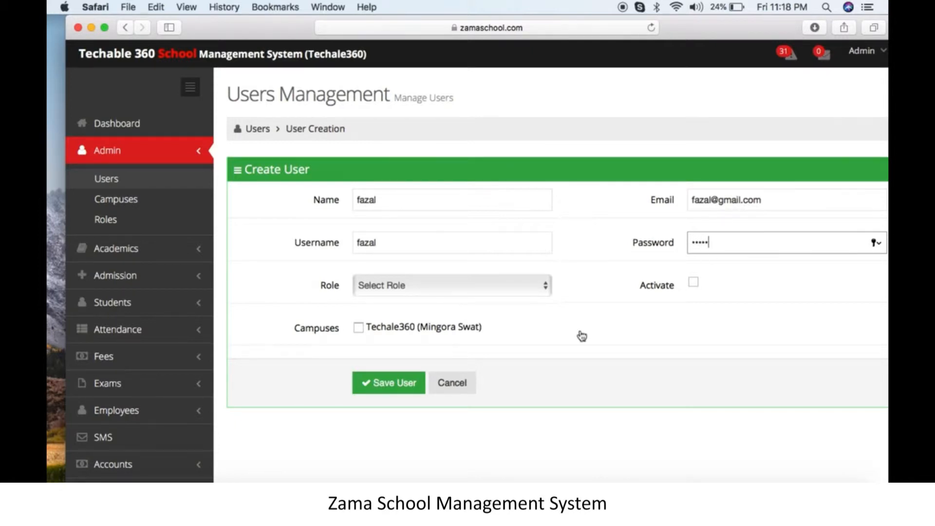
- Give the user the Exam Module role and Techale360 campus, activate and save, declining password saving
click(508, 288)
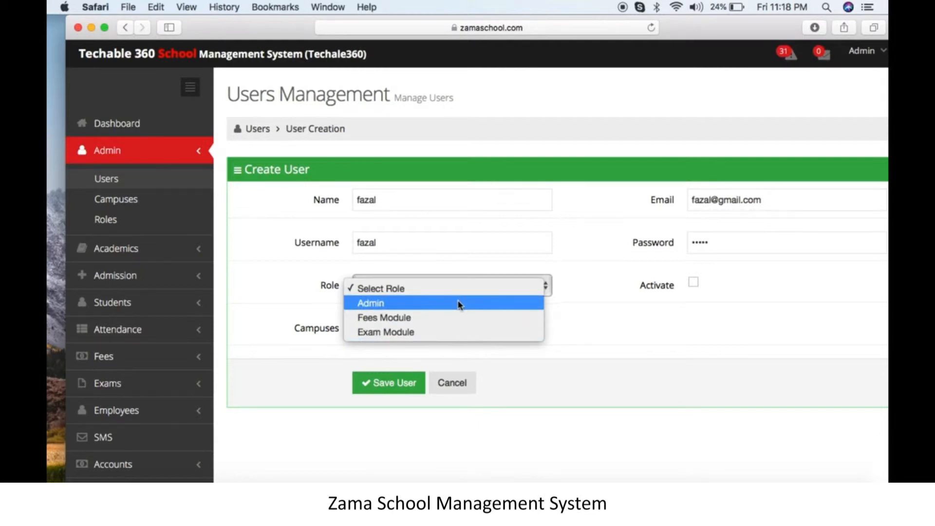
click(454, 330)
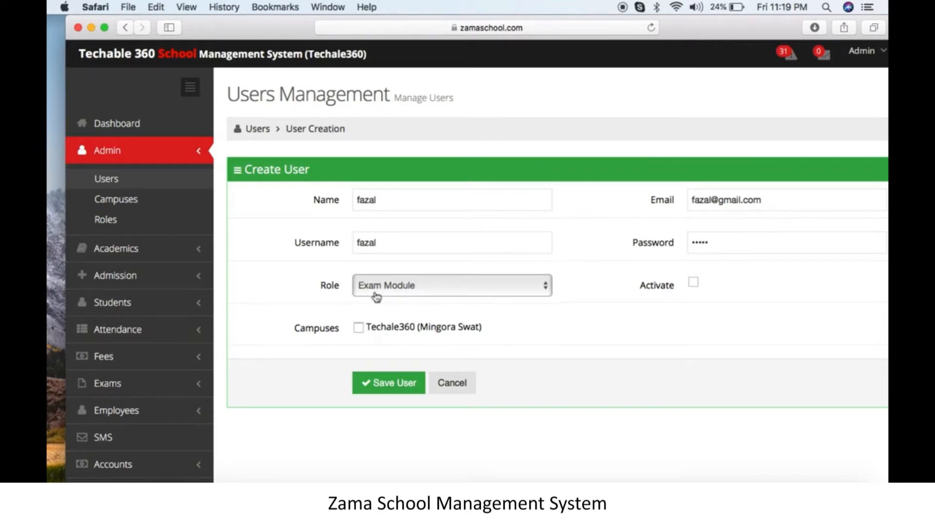
click(359, 328)
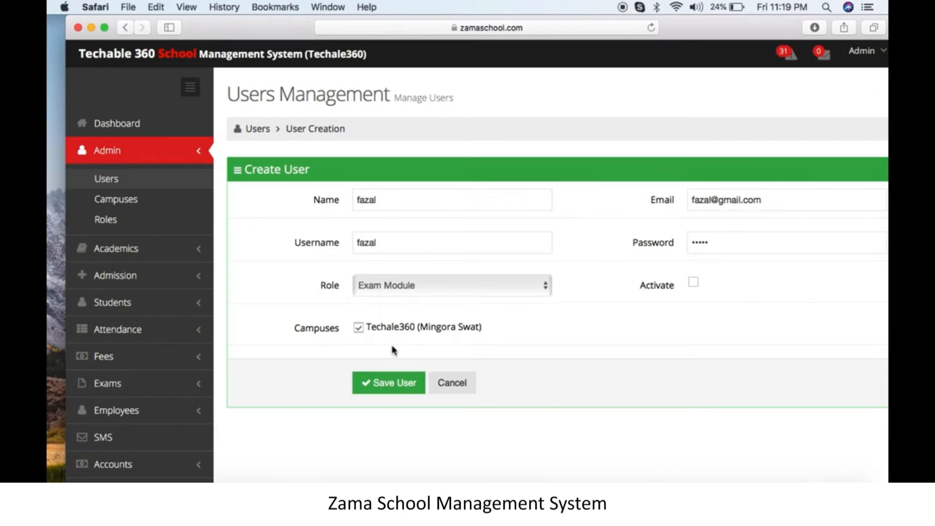
click(693, 284)
click(392, 388)
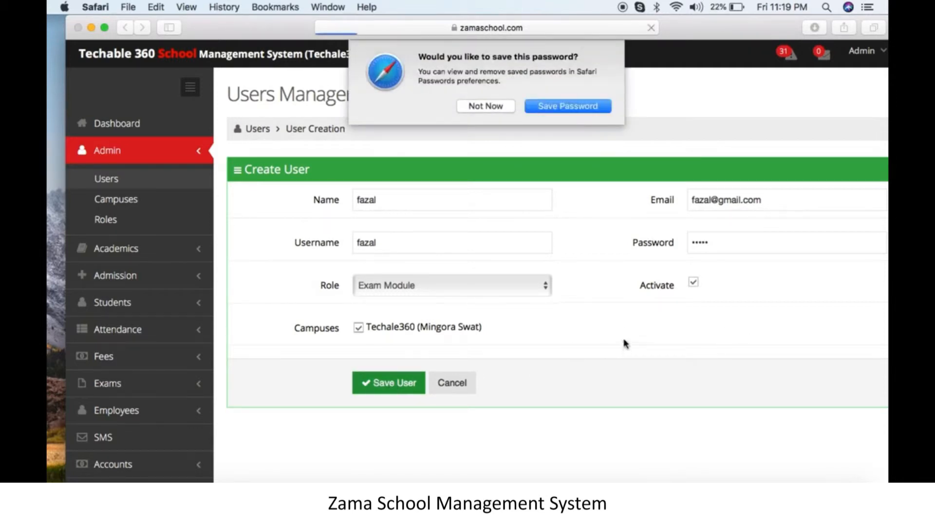
click(487, 106)
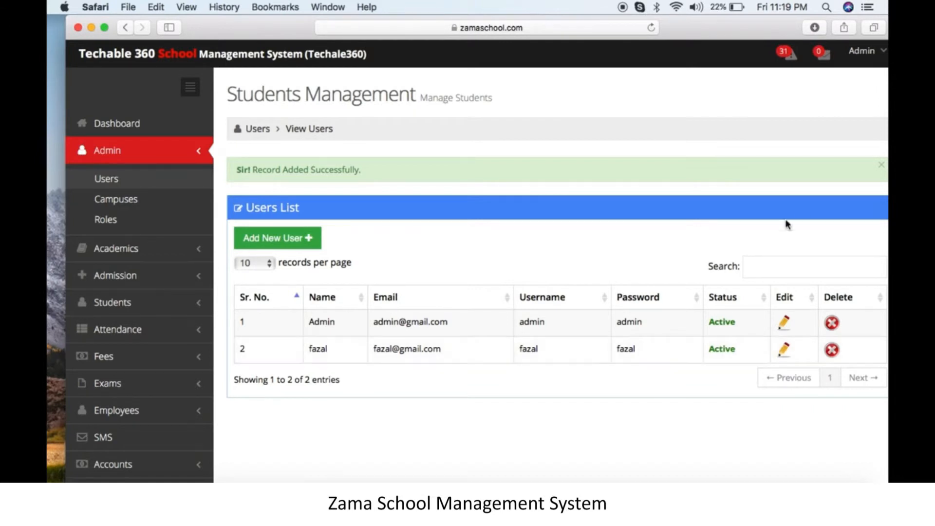
- Log out of the admin account and sign in with the new user's username and password
click(862, 52)
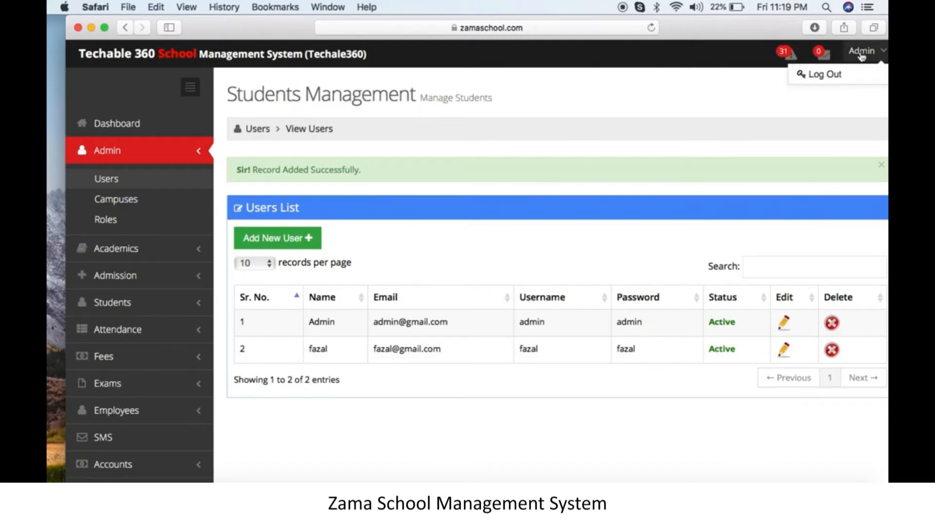
click(825, 77)
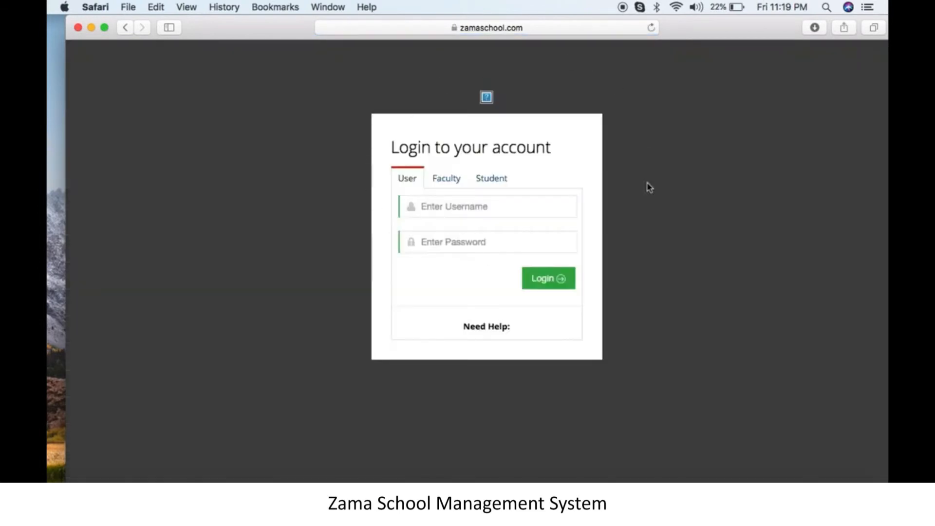
click(447, 210)
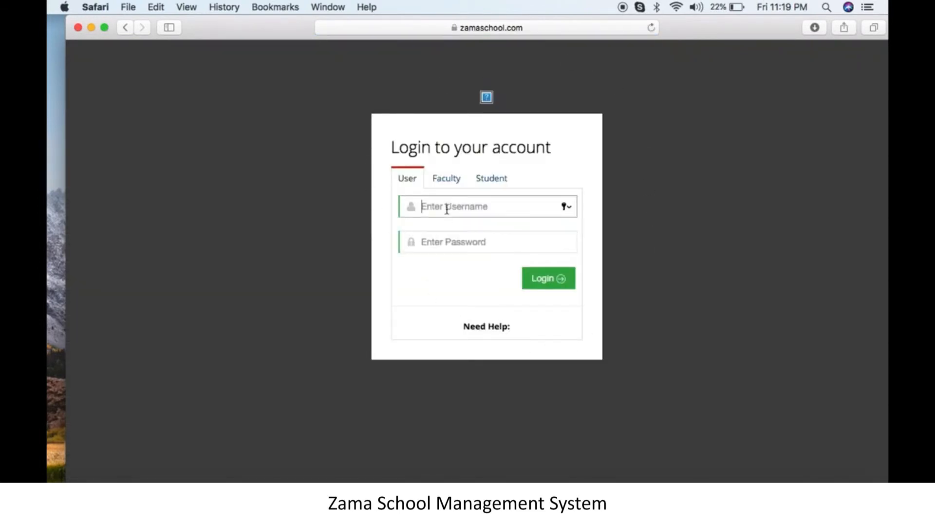
click(447, 210)
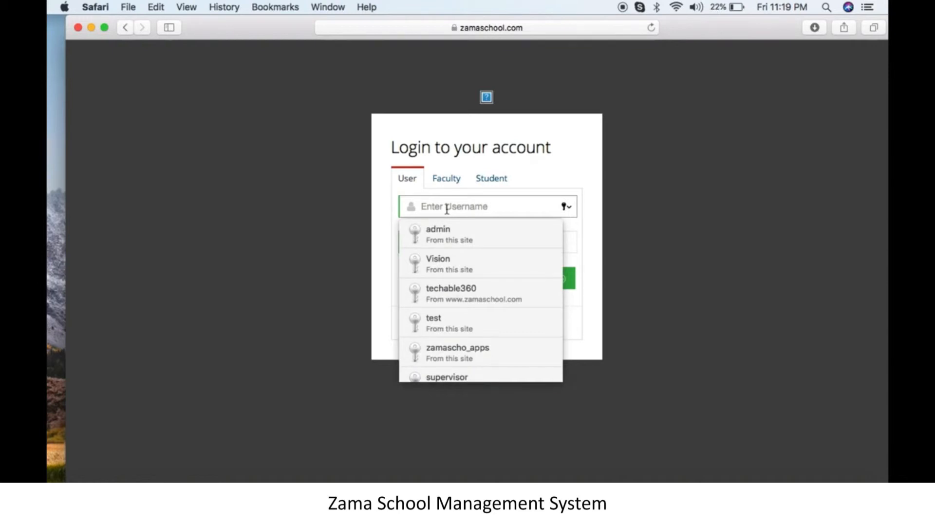
text(fazal)
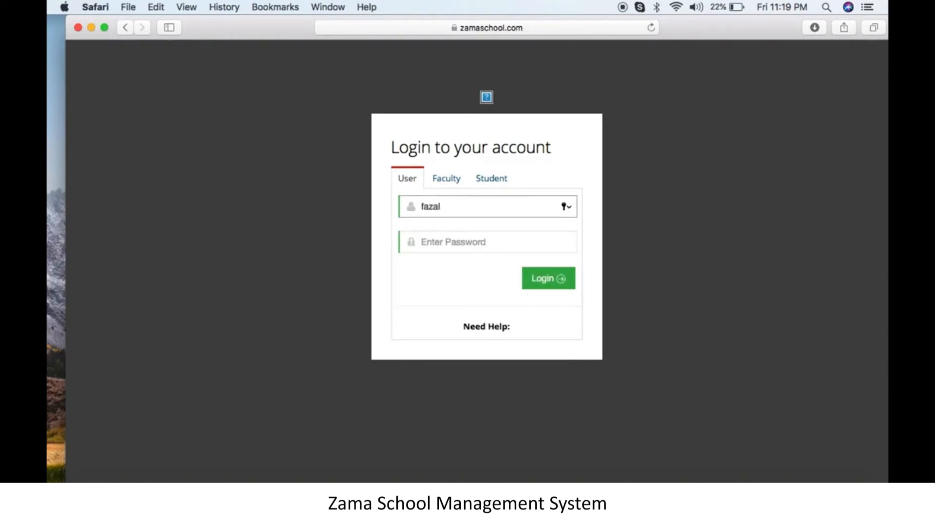
click(473, 245)
text(*****)
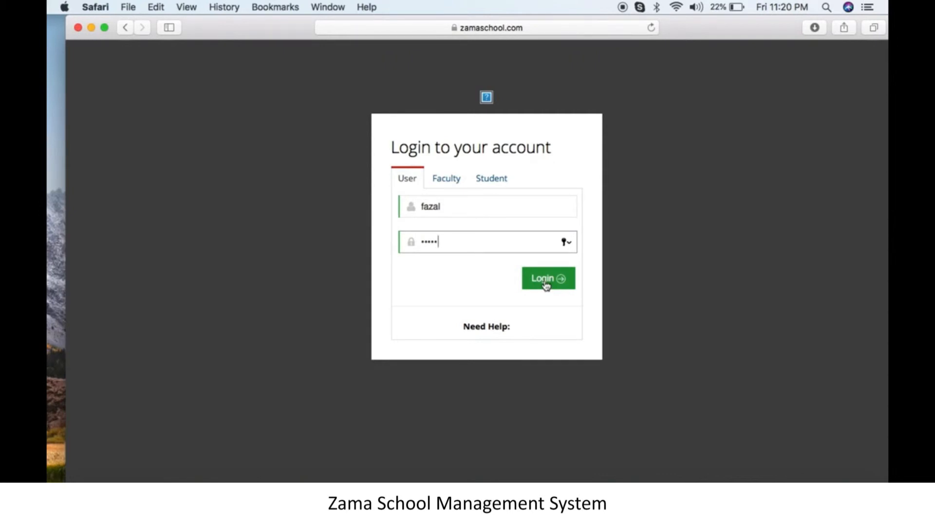
click(545, 281)
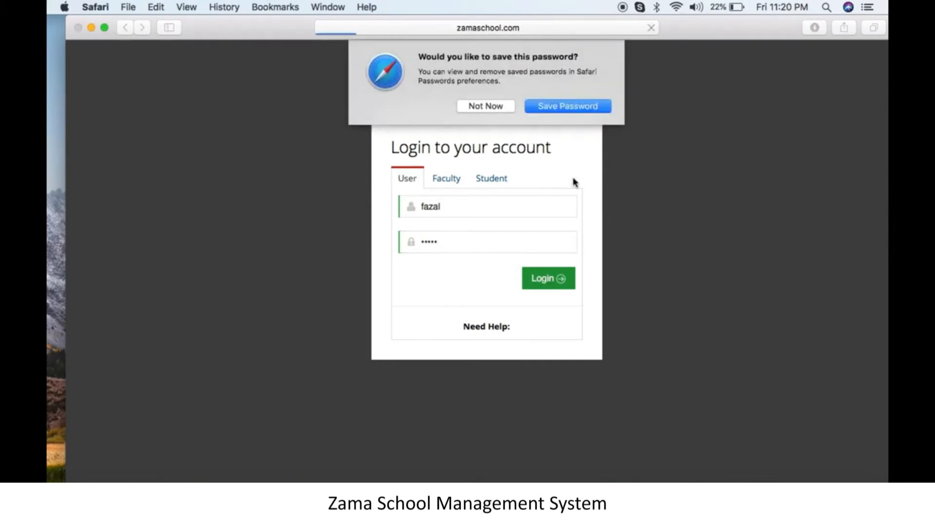
click(512, 106)
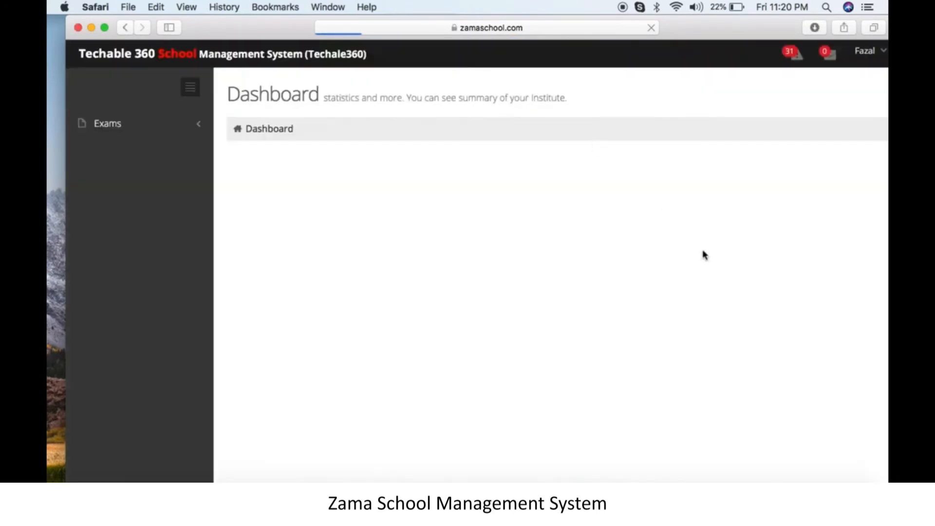
- Expand and collapse the Exams section, then bring up the user's account menu for signing out
click(166, 129)
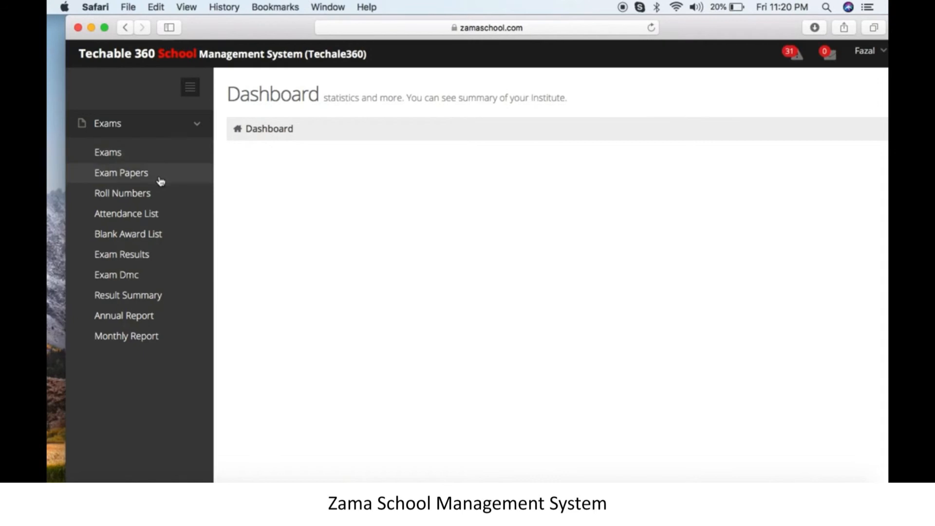
click(144, 126)
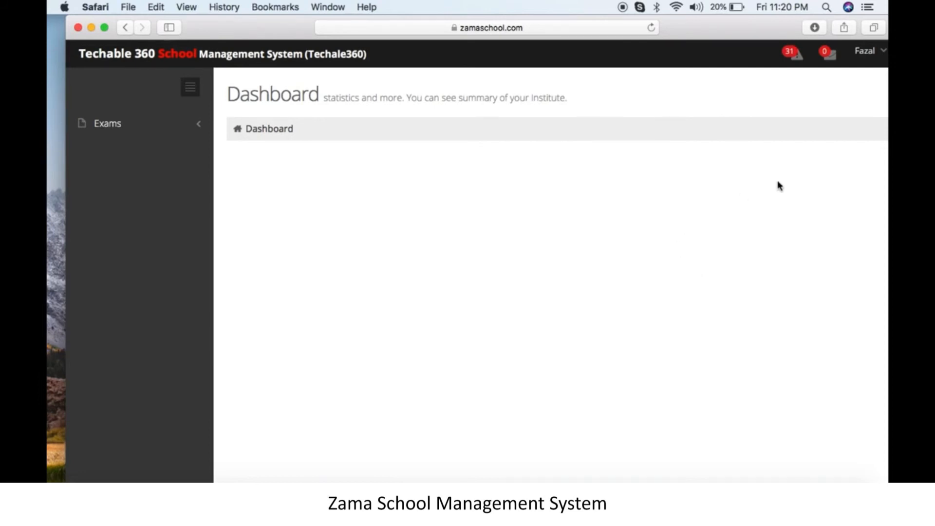
click(873, 55)
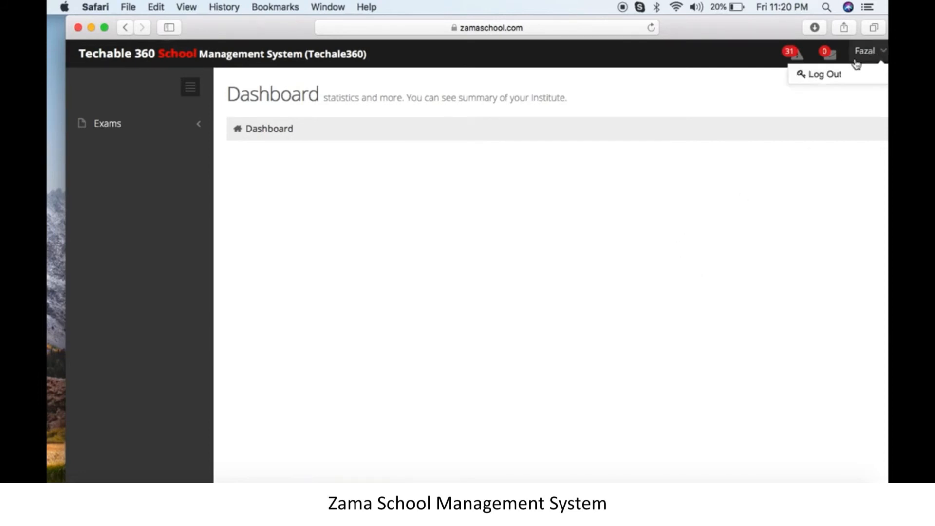